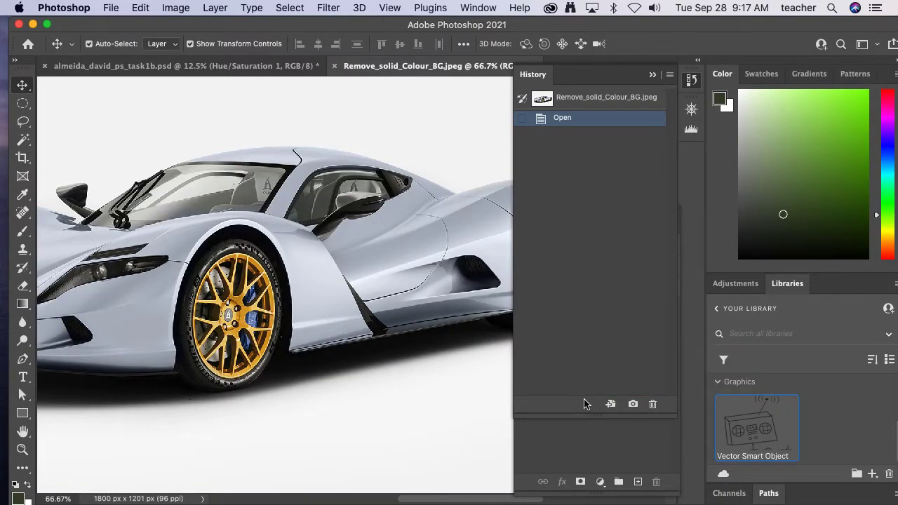
- Collapse the History panel and dock the floating Layers panel alongside Libraries so the whole car is in view
{"action": "key", "text": "super+minus"}
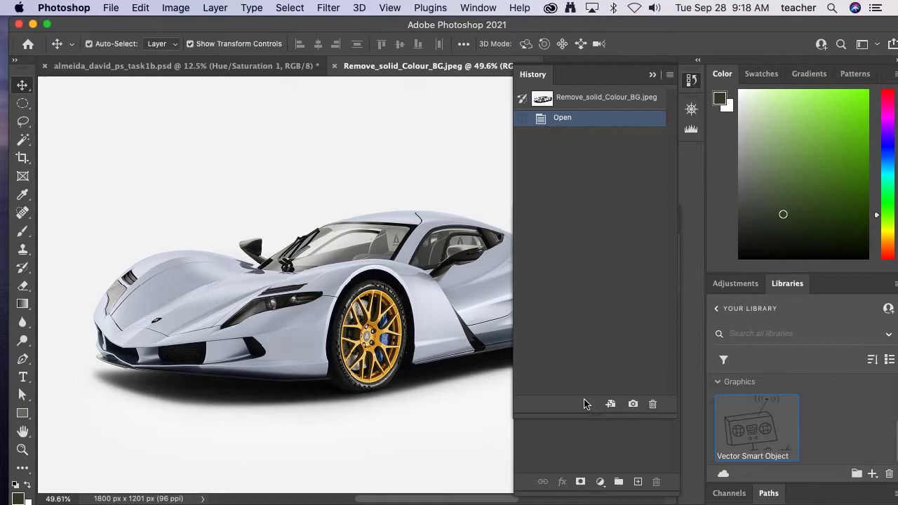
{"action": "left_click", "coordinate": [653, 75]}
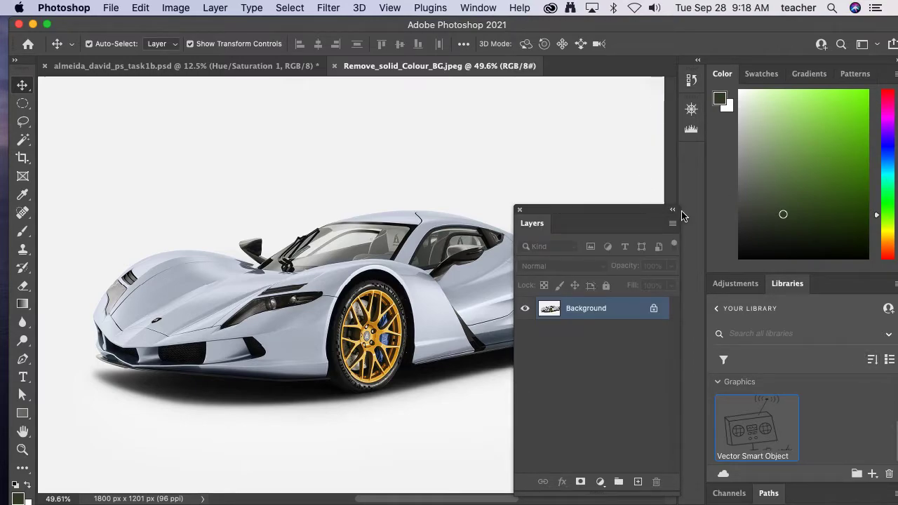
{"action": "left_click_drag", "start_coordinate": [673, 209], "coordinate": [848, 282]}
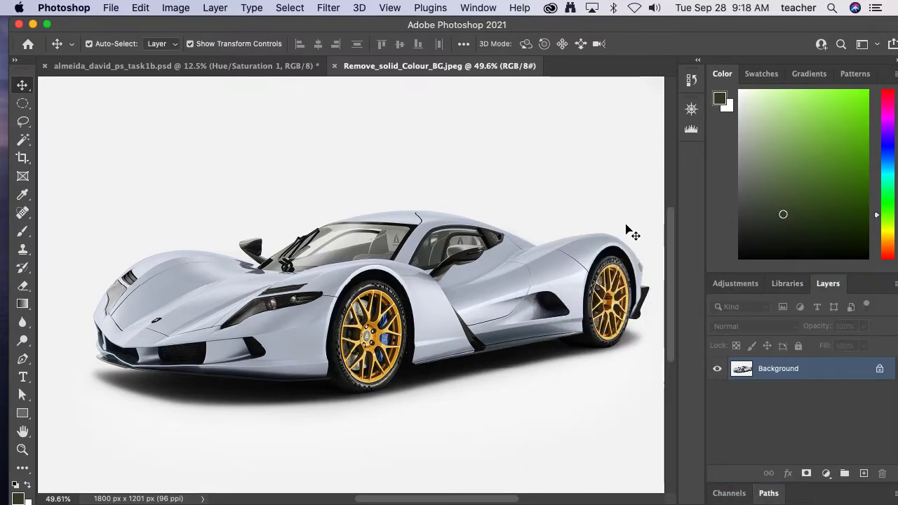
{"action": "left_click", "coordinate": [524, 217], "text": "alt+super"}
{"action": "left_click_drag", "start_coordinate": [494, 209], "coordinate": [409, 214]}
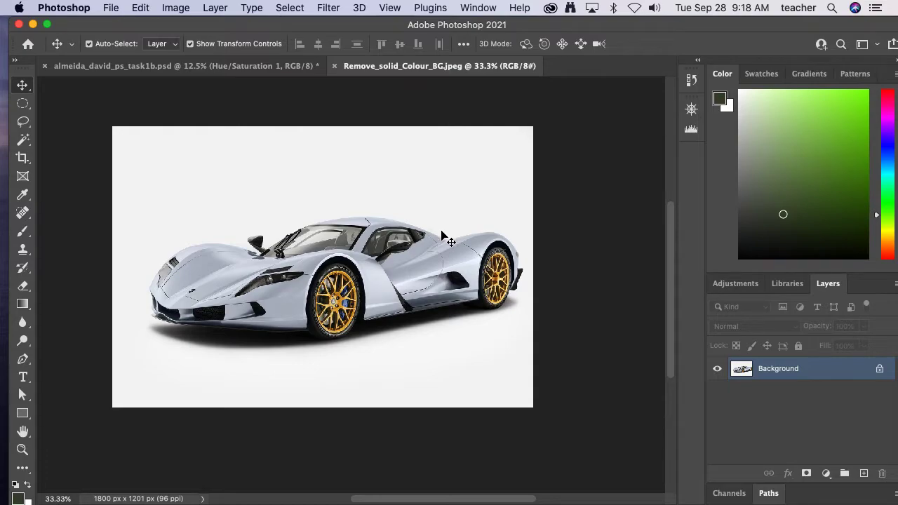
- Try unlocking the Background layer, and undo that conversion
{"action": "left_click", "coordinate": [879, 371]}
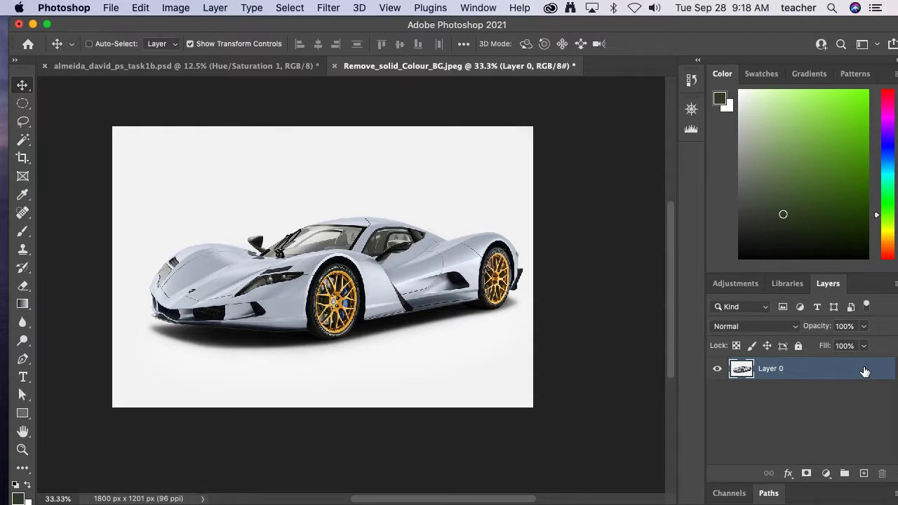
{"action": "key", "text": "super+z"}
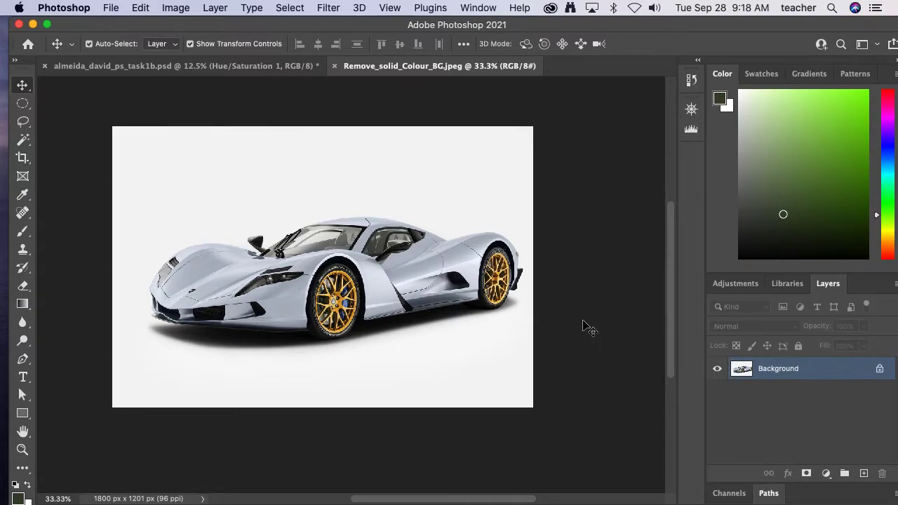
- Select the light backdrop around the car with the Magic Wand tool
{"action": "left_click", "coordinate": [22, 139]}
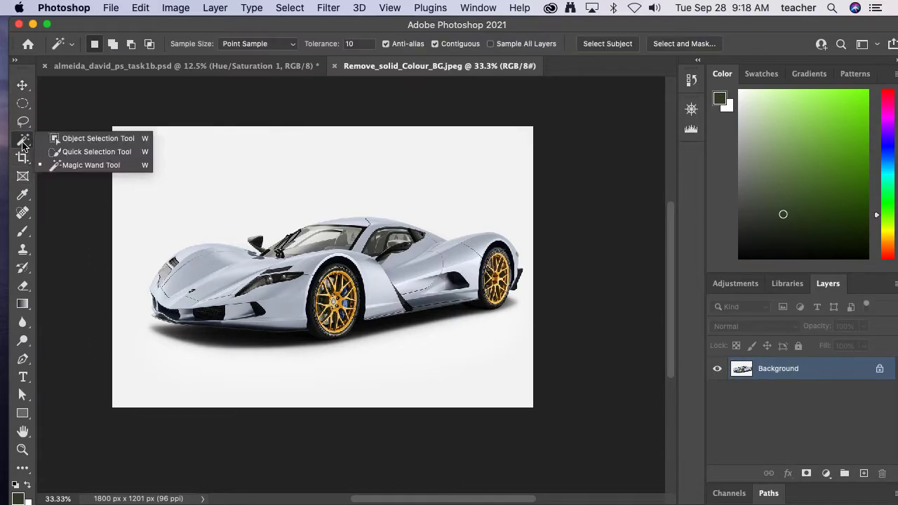
{"action": "left_click", "coordinate": [82, 167]}
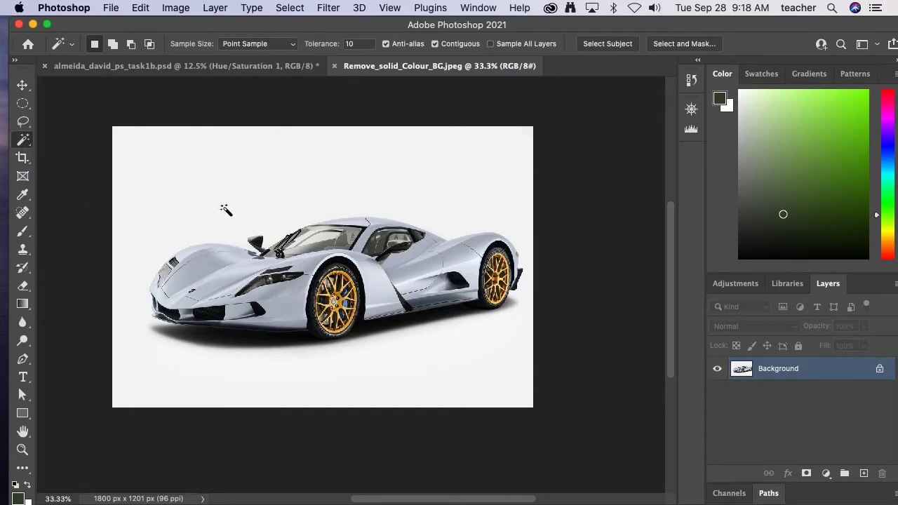
{"action": "left_click", "coordinate": [223, 208]}
{"action": "key", "text": "shift+BackSpace"}
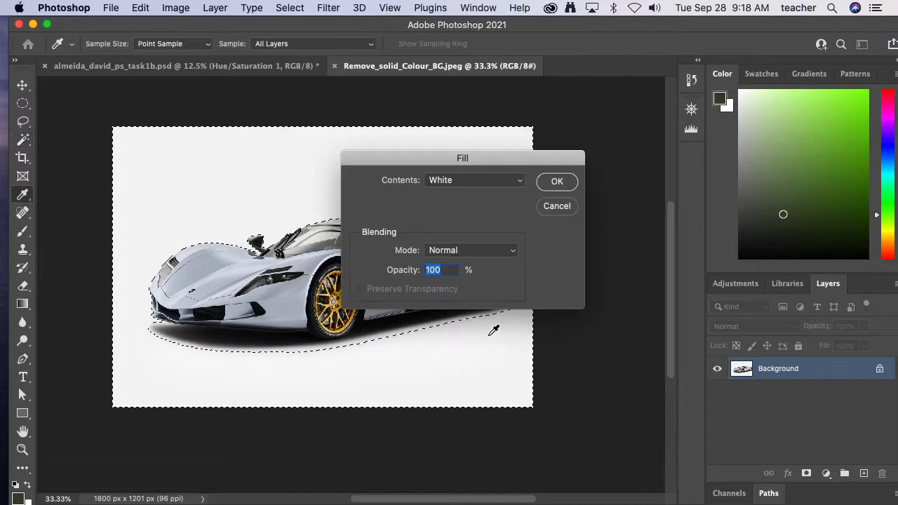
{"action": "left_click", "coordinate": [481, 185]}
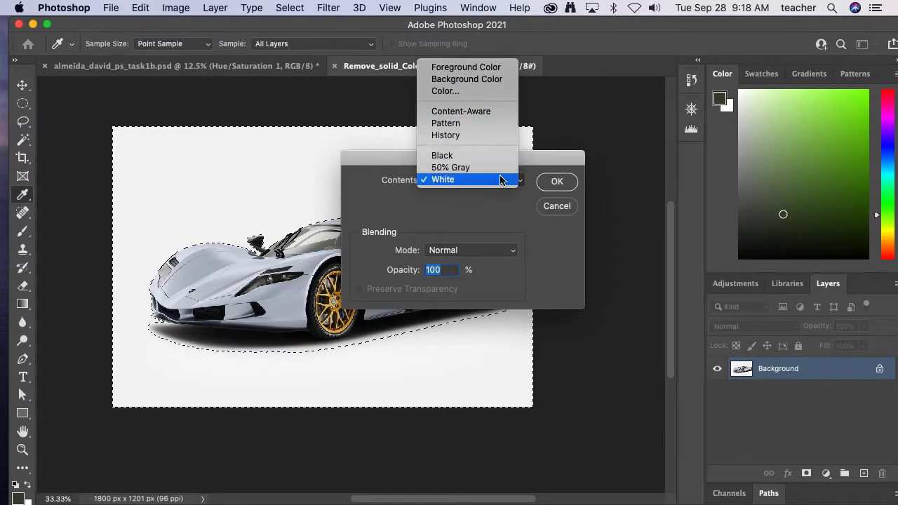
{"action": "left_click", "coordinate": [555, 208]}
{"action": "left_click", "coordinate": [556, 208]}
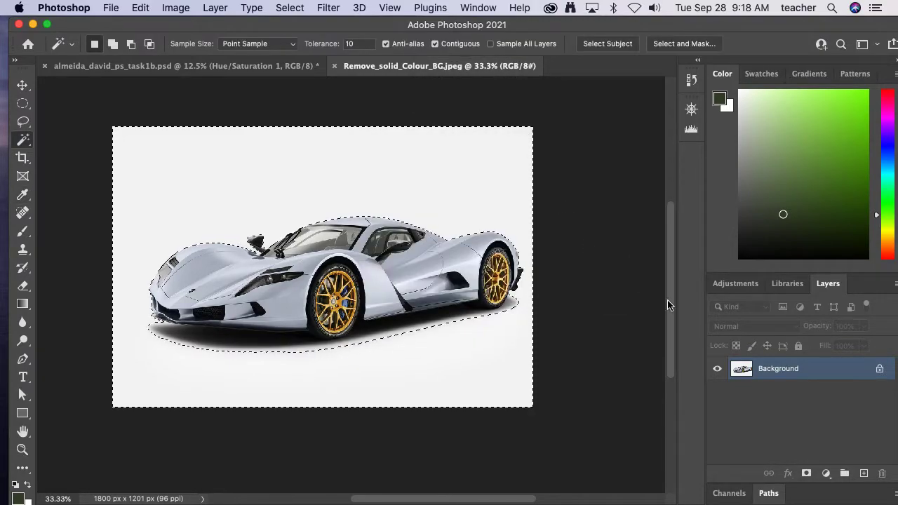
- Unlock the Background layer and delete the selected backdrop around the car
{"action": "left_click", "coordinate": [879, 368]}
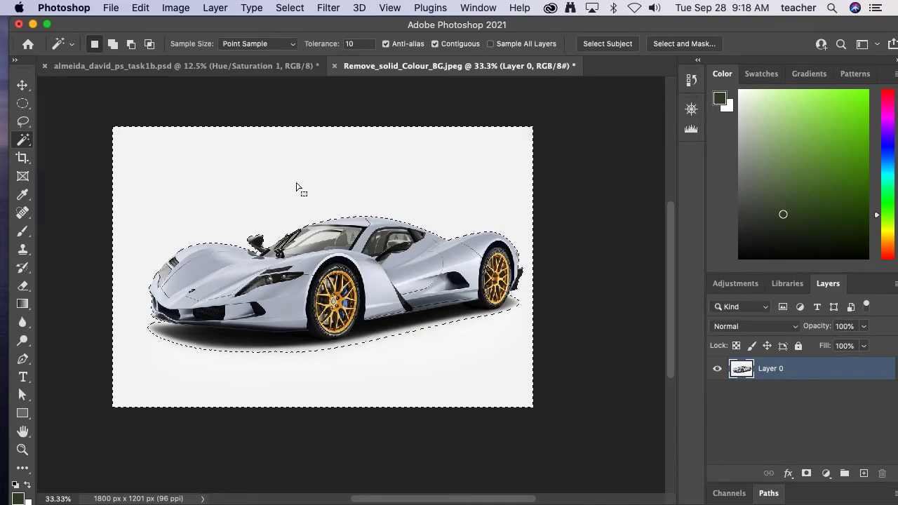
{"action": "key", "text": "Delete"}
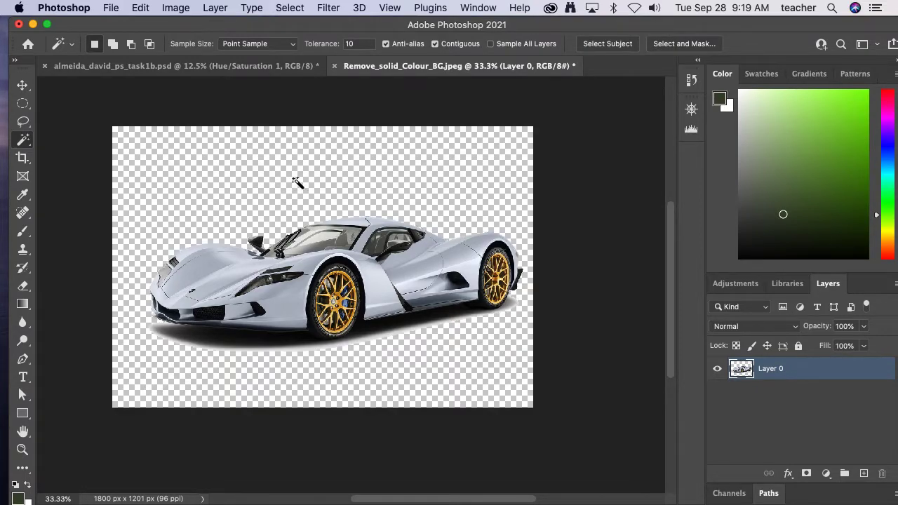
- Revert the document history to the Make Layer state, before the backdrop was cleared, and remove the selection
{"action": "left_click", "coordinate": [691, 79]}
{"action": "left_click", "coordinate": [588, 167]}
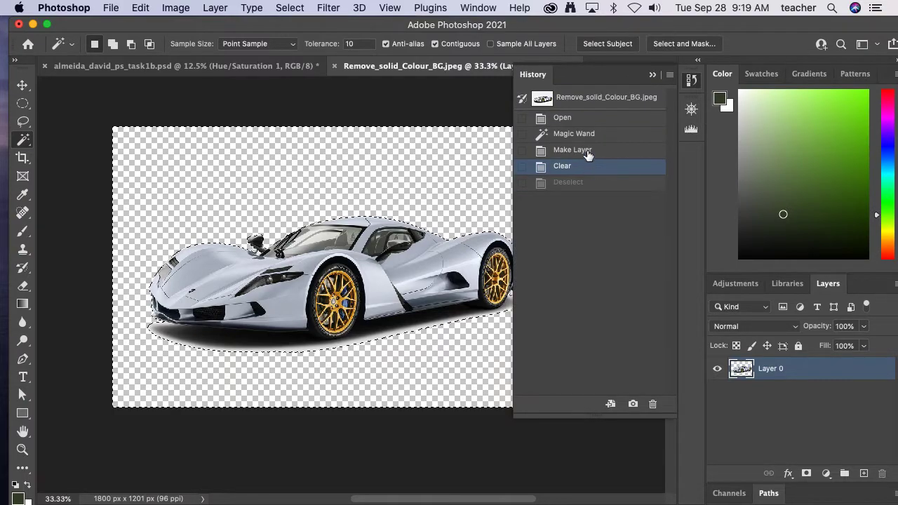
{"action": "left_click", "coordinate": [587, 150]}
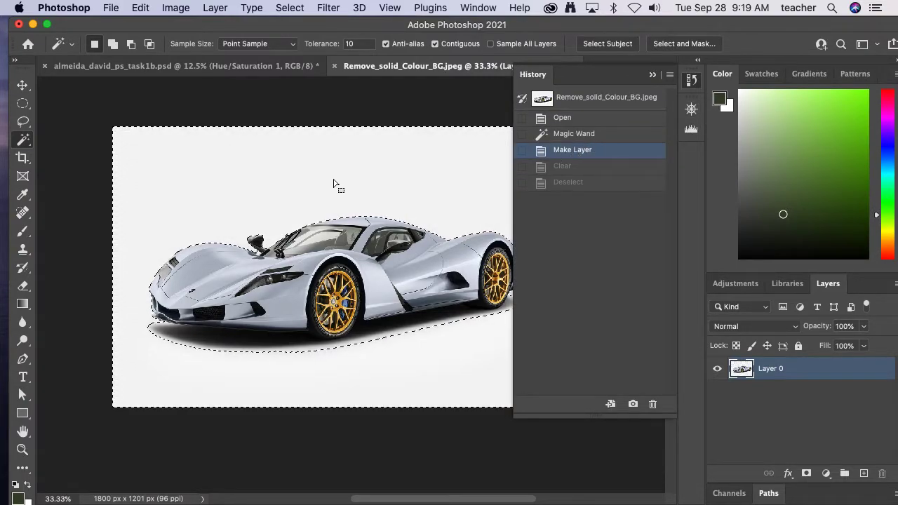
{"action": "key", "text": "super+d"}
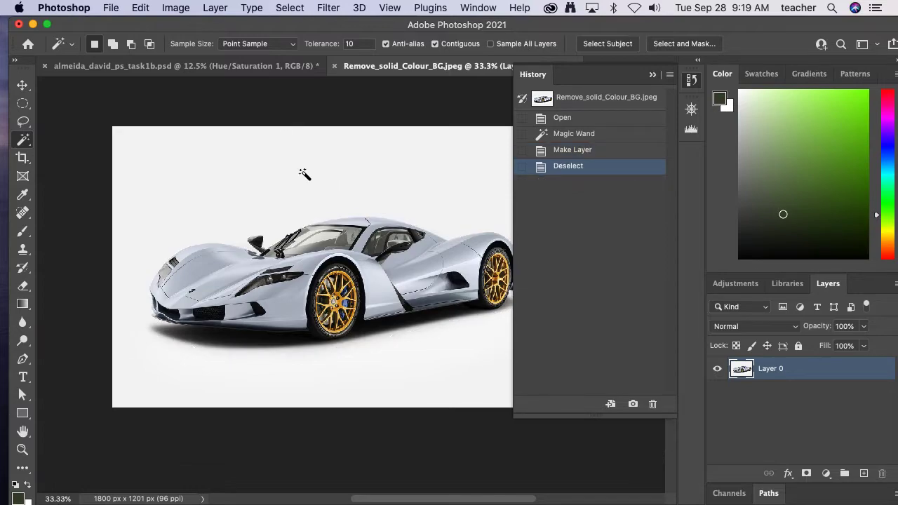
{"action": "left_click", "coordinate": [650, 75]}
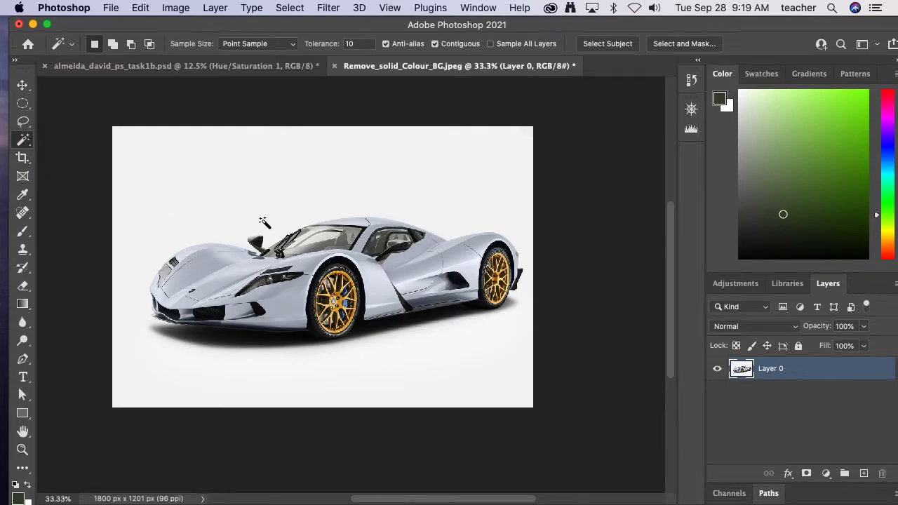
- Try selecting the backdrop above the car's hood with the Magic Wand tolerance set to 32
{"action": "left_click_drag", "start_coordinate": [267, 226], "coordinate": [425, 335]}
{"action": "left_click_drag", "start_coordinate": [495, 368], "coordinate": [308, 171]}
{"action": "left_click_drag", "start_coordinate": [288, 263], "coordinate": [286, 210]}
{"action": "left_click_drag", "start_coordinate": [228, 233], "coordinate": [325, 315]}
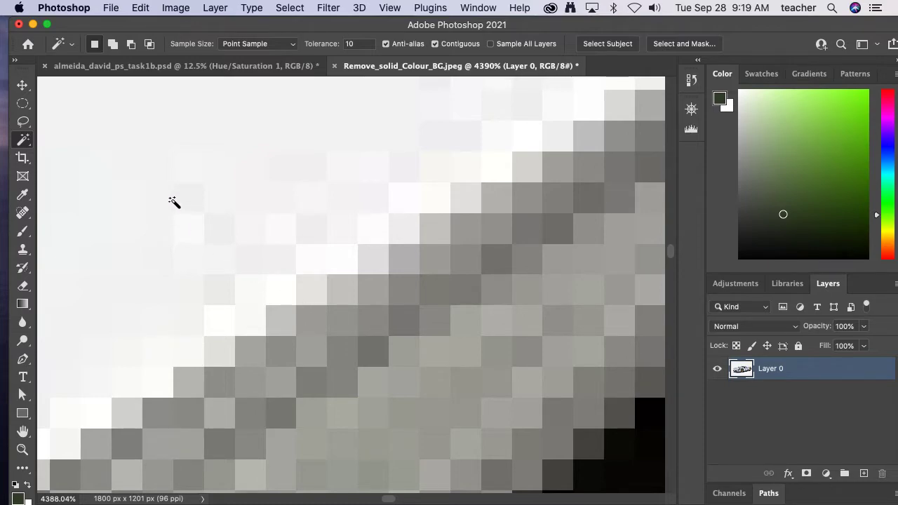
{"action": "left_click", "coordinate": [358, 44]}
{"action": "type", "text": "32"}
{"action": "left_click", "coordinate": [213, 243], "text": "alt"}
{"action": "left_click", "coordinate": [228, 245], "text": "alt"}
{"action": "left_click", "coordinate": [236, 245], "text": "alt"}
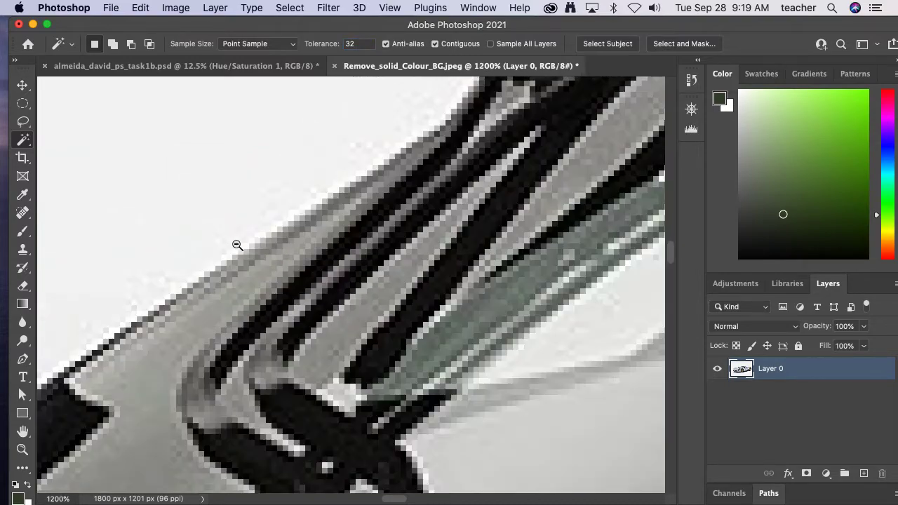
{"action": "left_click", "coordinate": [237, 244], "text": "alt"}
{"action": "left_click", "coordinate": [237, 244], "text": "alt"}
{"action": "left_click", "coordinate": [236, 244], "text": "alt"}
{"action": "left_click", "coordinate": [236, 244], "text": "alt"}
{"action": "left_click_drag", "start_coordinate": [237, 217], "coordinate": [358, 193]}
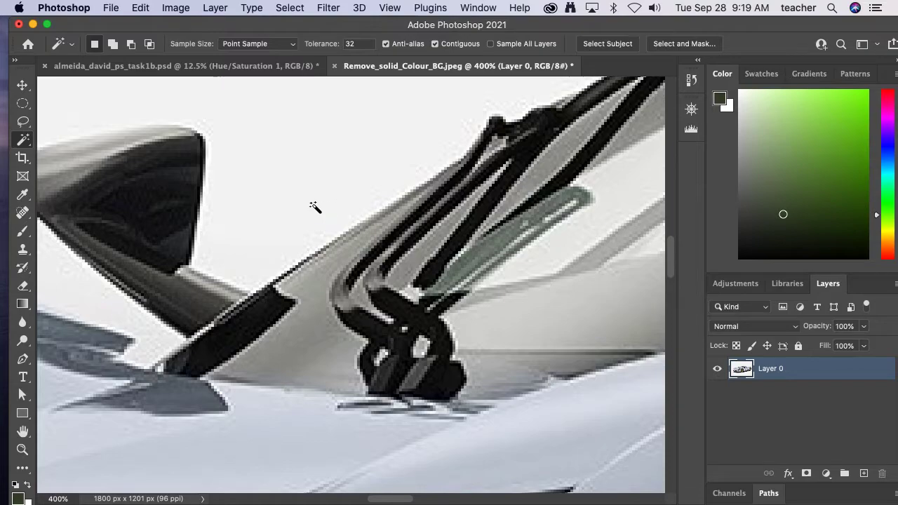
{"action": "left_click", "coordinate": [320, 206], "text": "alt"}
{"action": "left_click_drag", "start_coordinate": [275, 209], "coordinate": [385, 206]}
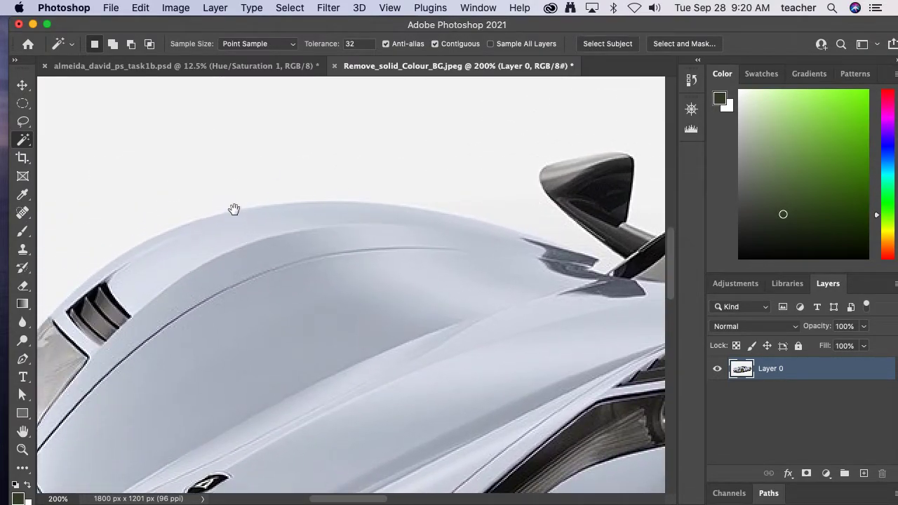
{"action": "left_click", "coordinate": [404, 143]}
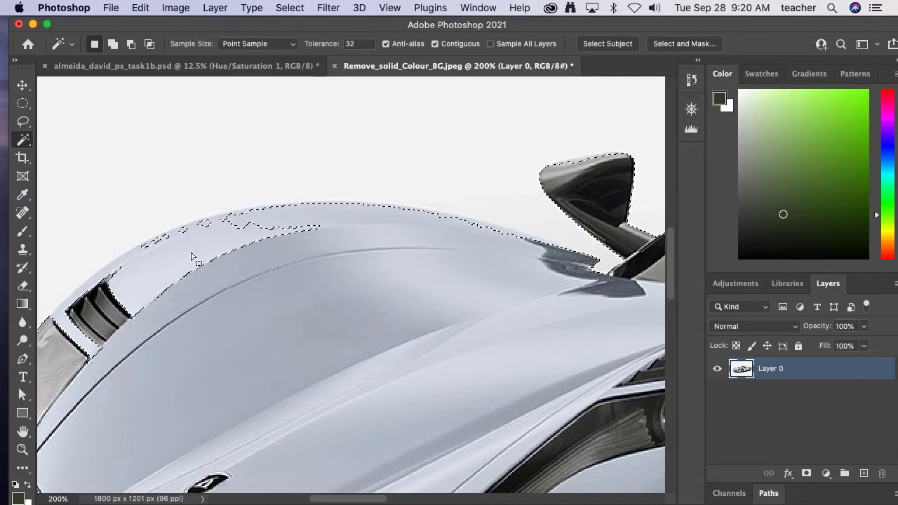
- Set the Magic Wand tolerance to 10, discard the current selection and reselect the backdrop above the hood
{"action": "left_click", "coordinate": [345, 43]}
{"action": "type", "text": "10"}
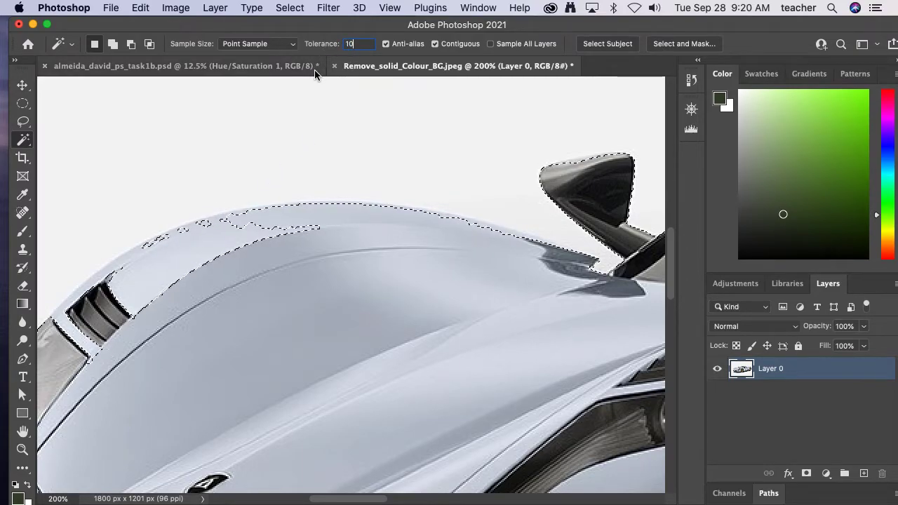
{"action": "key", "text": "super+d"}
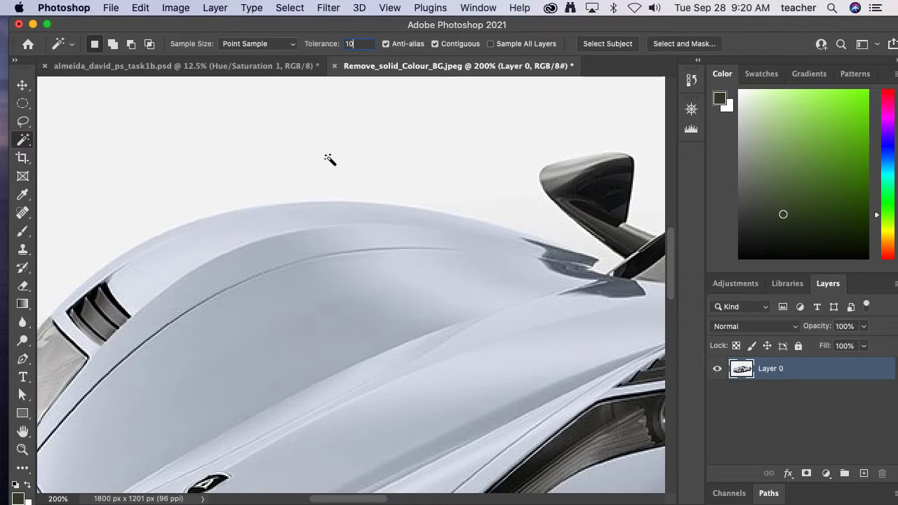
{"action": "left_click", "coordinate": [327, 158]}
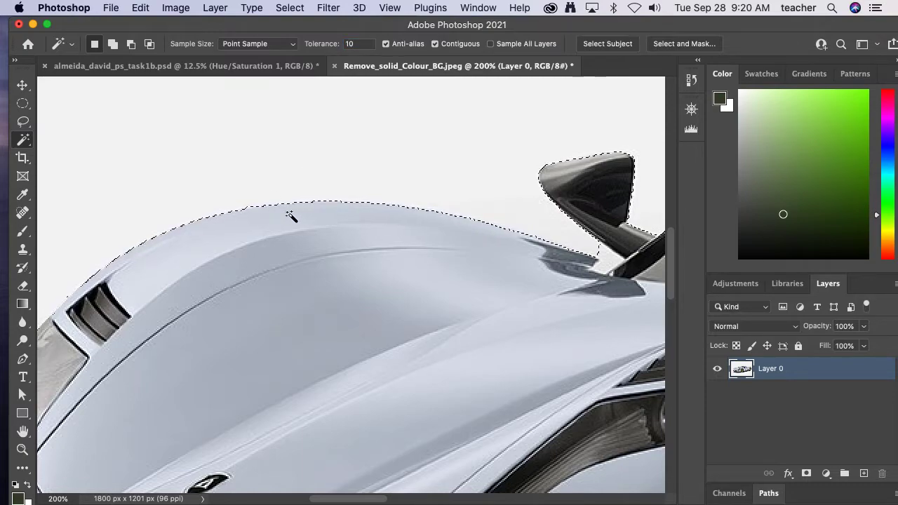
- Use Add to Selection mode to include the small backdrop gap between the side mirror, hood and windshield base
{"action": "scroll", "coordinate": [445, 245], "scroll_direction": "right", "scroll_amount": 10}
{"action": "scroll", "coordinate": [445, 245], "scroll_direction": "down", "scroll_amount": 2}
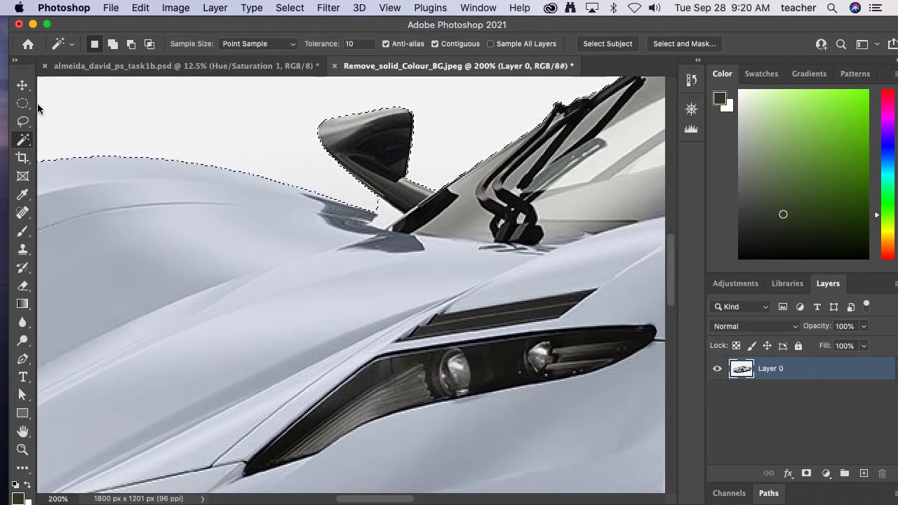
{"action": "left_click", "coordinate": [112, 43]}
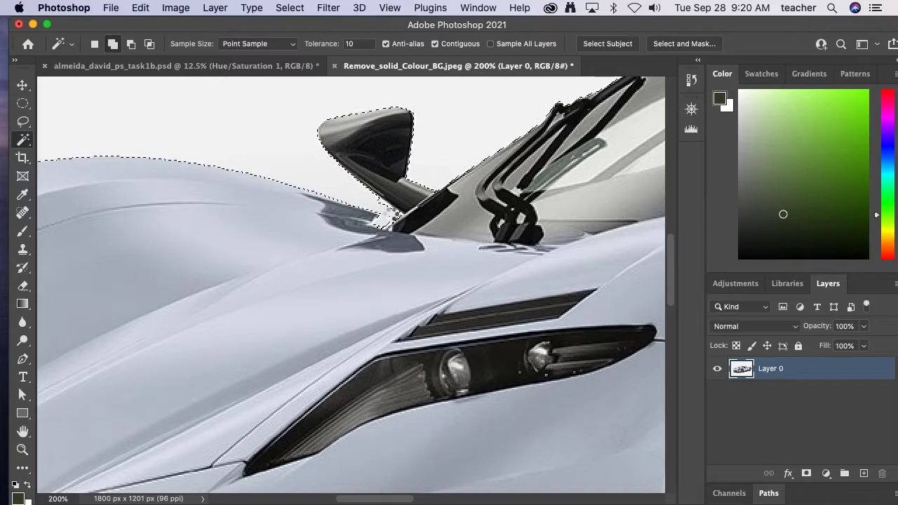
- Inspect the selection outline along the car's roof, rear, lower shadow and front for missed or wrongly included areas
{"action": "left_click_drag", "start_coordinate": [473, 203], "coordinate": [222, 231]}
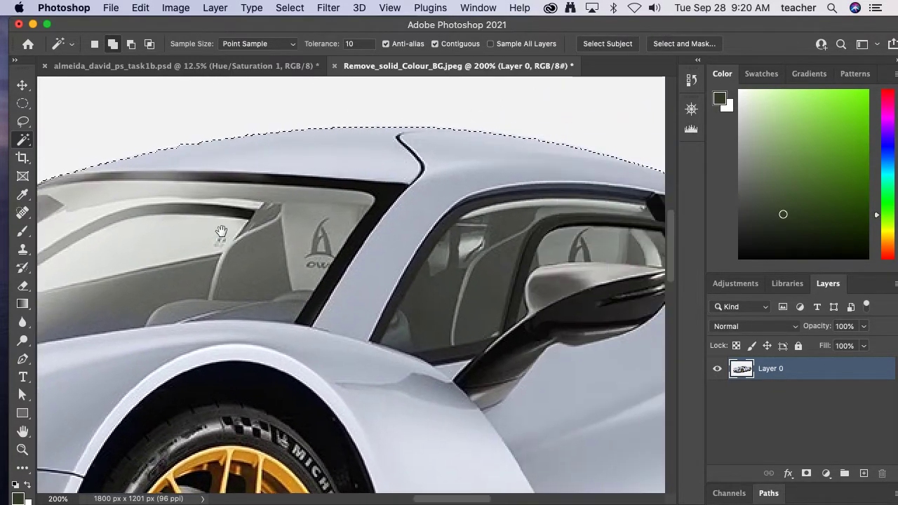
{"action": "mouse_move", "coordinate": [541, 280]}
{"action": "left_mouse_down"}
{"action": "mouse_move", "coordinate": [372, 275]}
{"action": "mouse_move", "coordinate": [263, 247]}
{"action": "mouse_move", "coordinate": [399, 268]}
{"action": "mouse_move", "coordinate": [301, 269]}
{"action": "mouse_move", "coordinate": [261, 253]}
{"action": "left_mouse_up"}
{"action": "mouse_move", "coordinate": [393, 259]}
{"action": "left_mouse_down"}
{"action": "mouse_move", "coordinate": [345, 257]}
{"action": "mouse_move", "coordinate": [357, 251]}
{"action": "mouse_move", "coordinate": [328, 176]}
{"action": "left_mouse_up"}
{"action": "left_click_drag", "start_coordinate": [363, 282], "coordinate": [344, 204]}
{"action": "mouse_move", "coordinate": [309, 301]}
{"action": "left_mouse_down"}
{"action": "mouse_move", "coordinate": [324, 255]}
{"action": "mouse_move", "coordinate": [369, 305]}
{"action": "mouse_move", "coordinate": [445, 301]}
{"action": "mouse_move", "coordinate": [441, 325]}
{"action": "mouse_move", "coordinate": [321, 360]}
{"action": "mouse_move", "coordinate": [431, 327]}
{"action": "left_mouse_up"}
{"action": "left_click_drag", "start_coordinate": [309, 340], "coordinate": [347, 351]}
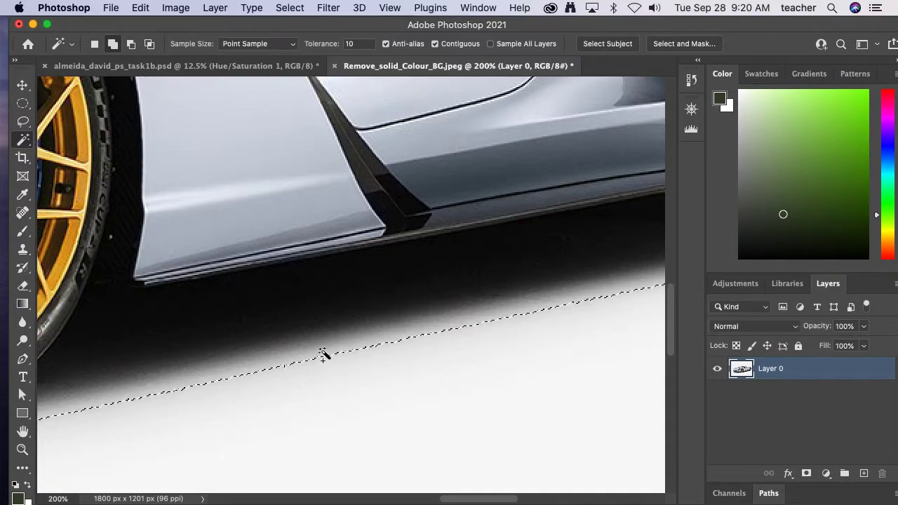
{"action": "left_click", "coordinate": [256, 320], "text": "alt"}
{"action": "left_click", "coordinate": [255, 320], "text": "alt"}
{"action": "left_click_drag", "start_coordinate": [245, 254], "coordinate": [417, 279]}
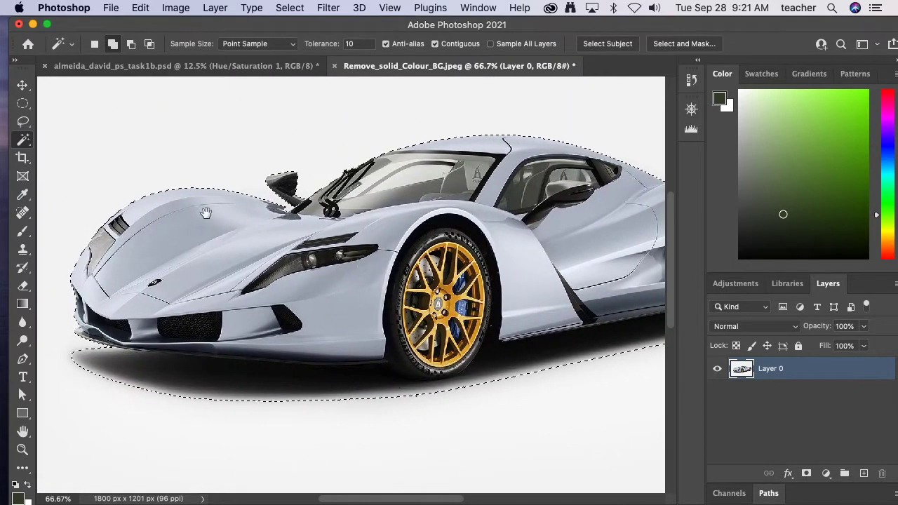
{"action": "left_click", "coordinate": [254, 262], "text": "alt"}
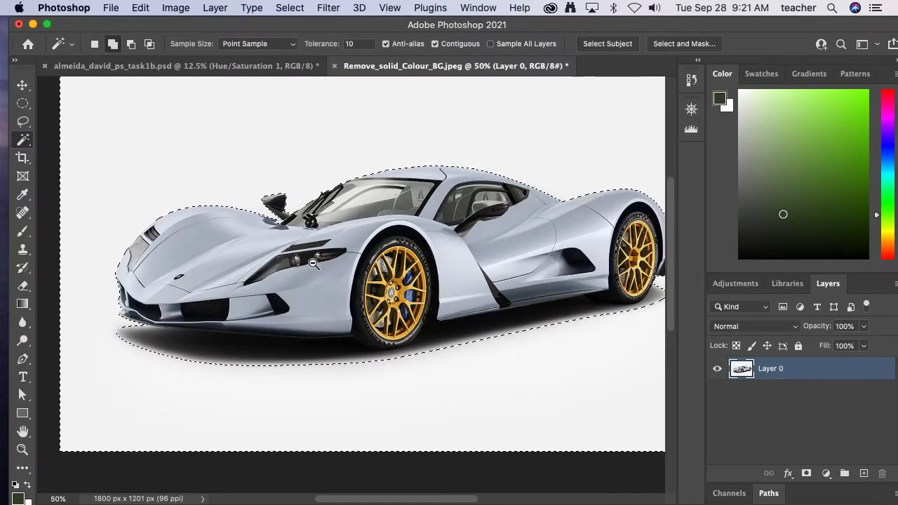
{"action": "left_click", "coordinate": [311, 264], "text": "alt"}
{"action": "left_click_drag", "start_coordinate": [388, 275], "coordinate": [342, 309]}
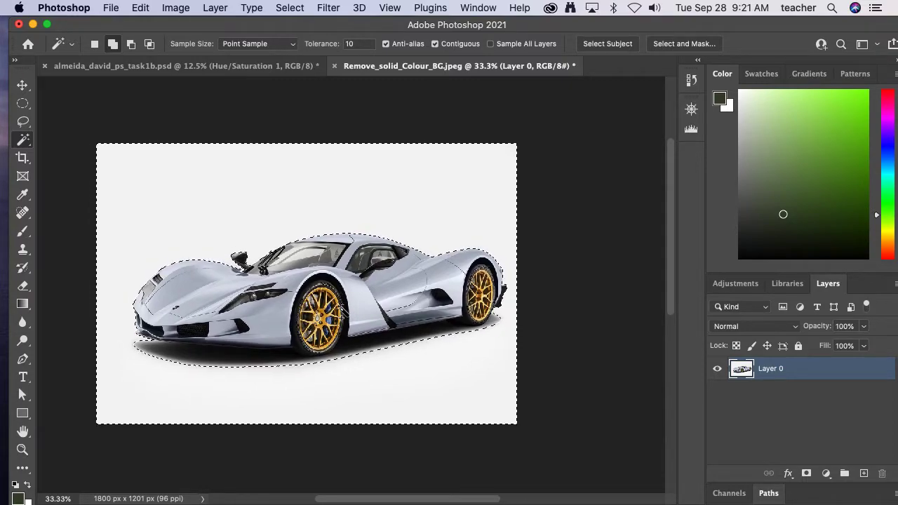
- Delete the selected backdrop so only the car and its shadow remain, and clear the selection
{"action": "key", "text": "Delete"}
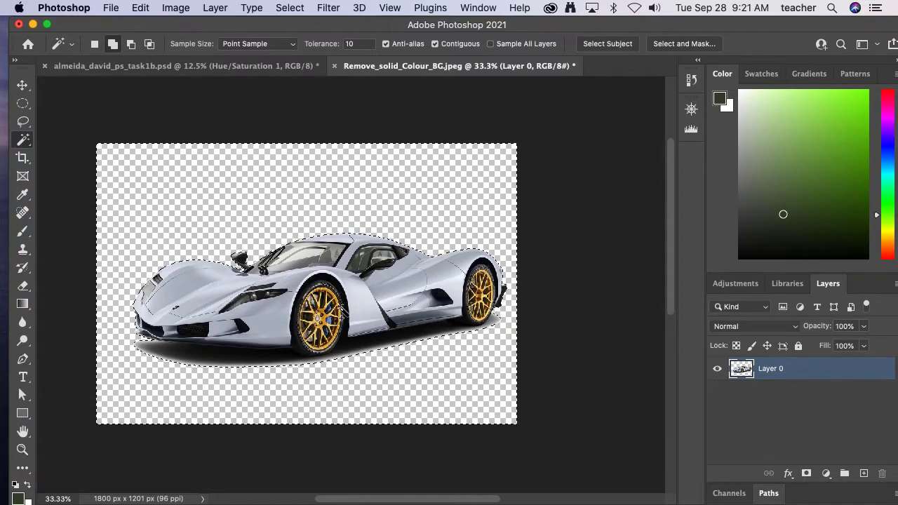
{"action": "key", "text": "super+d"}
- Set up an Export As of the car cut-out in PNG format with transparency at 100% scale
{"action": "left_click", "coordinate": [111, 10]}
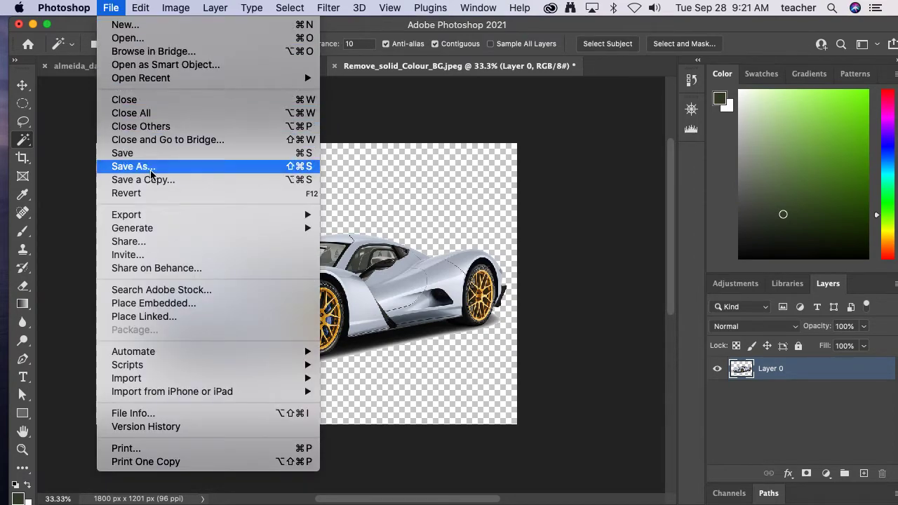
{"action": "mouse_move", "coordinate": [161, 215]}
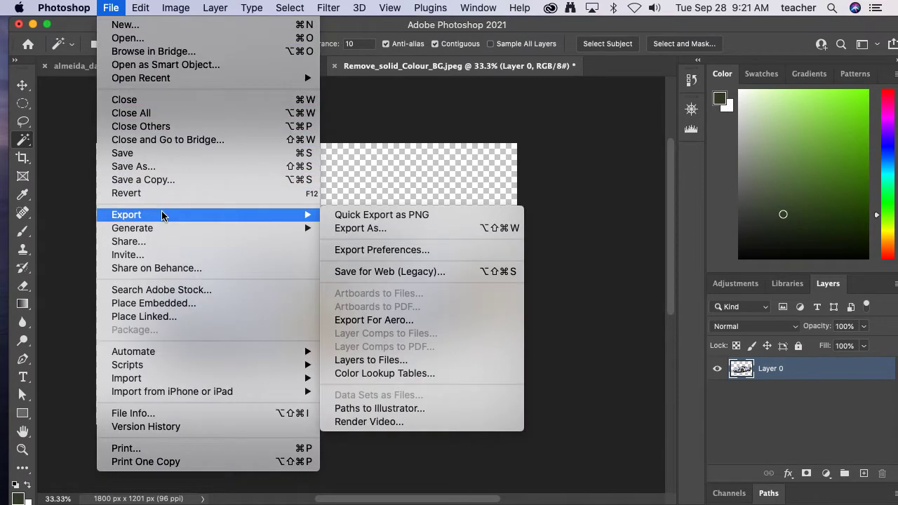
{"action": "left_click", "coordinate": [361, 228]}
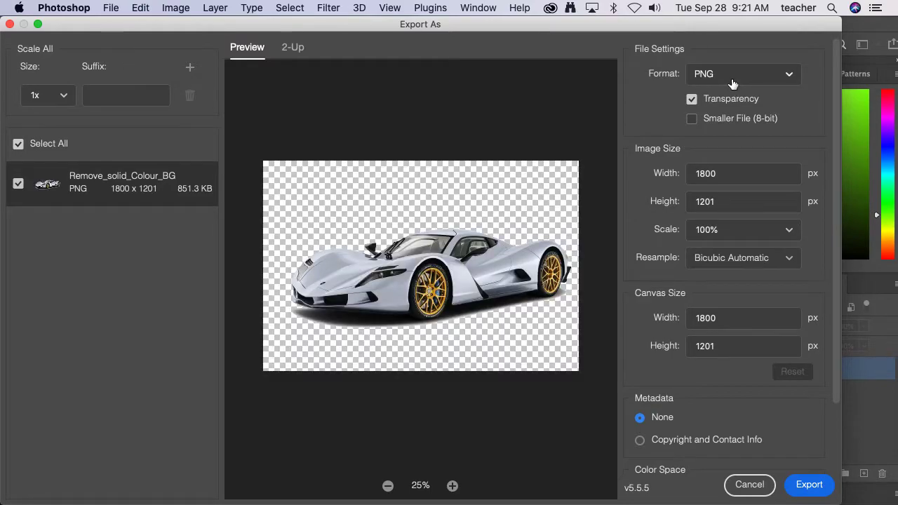
{"action": "left_click", "coordinate": [731, 79]}
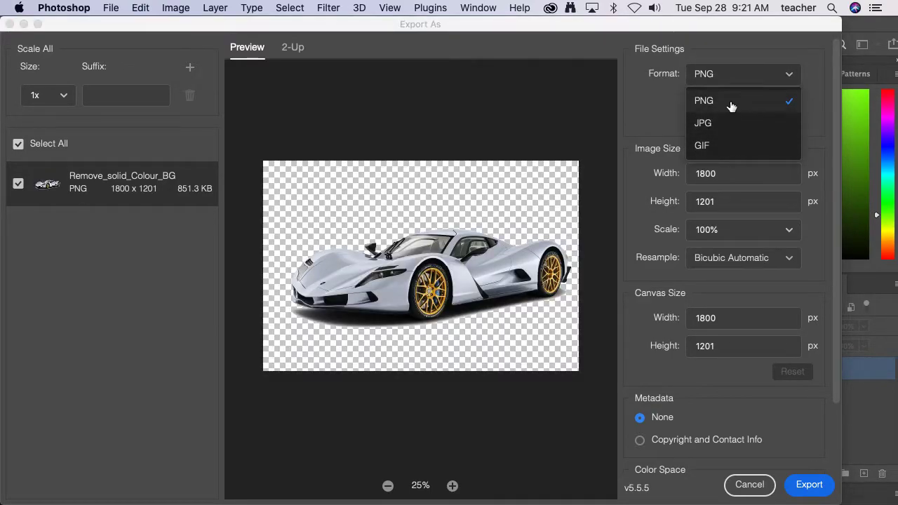
{"action": "left_click", "coordinate": [731, 104]}
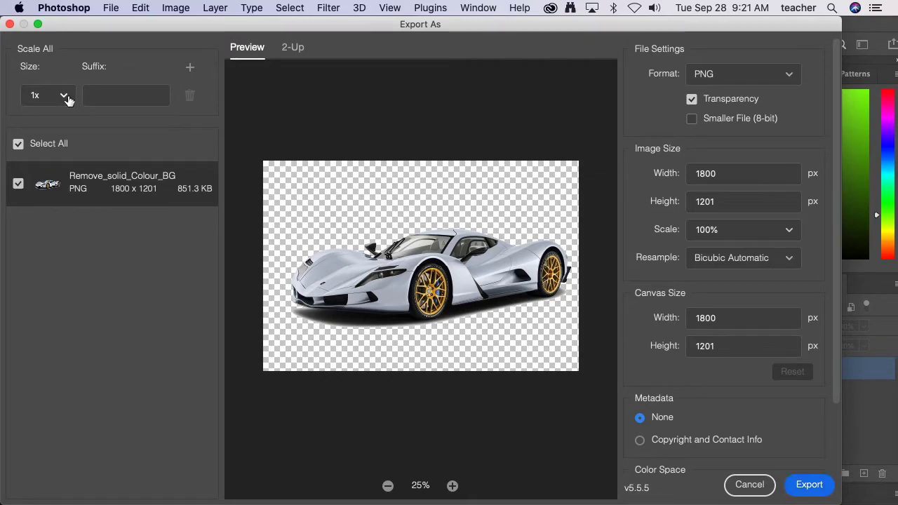
- Export the cut-out to the Desktop as Remove_solid_Colour_BG.png, replacing the existing file of that name
{"action": "left_click", "coordinate": [803, 484]}
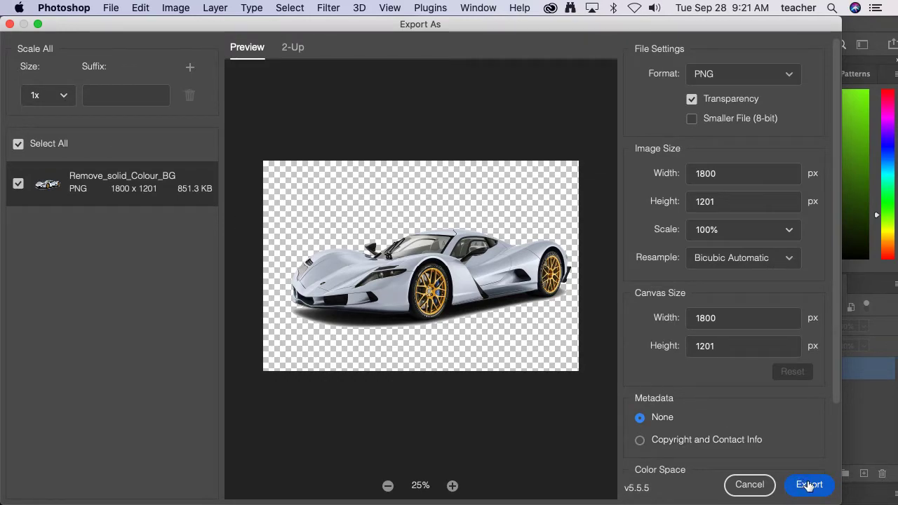
{"action": "left_click", "coordinate": [808, 485]}
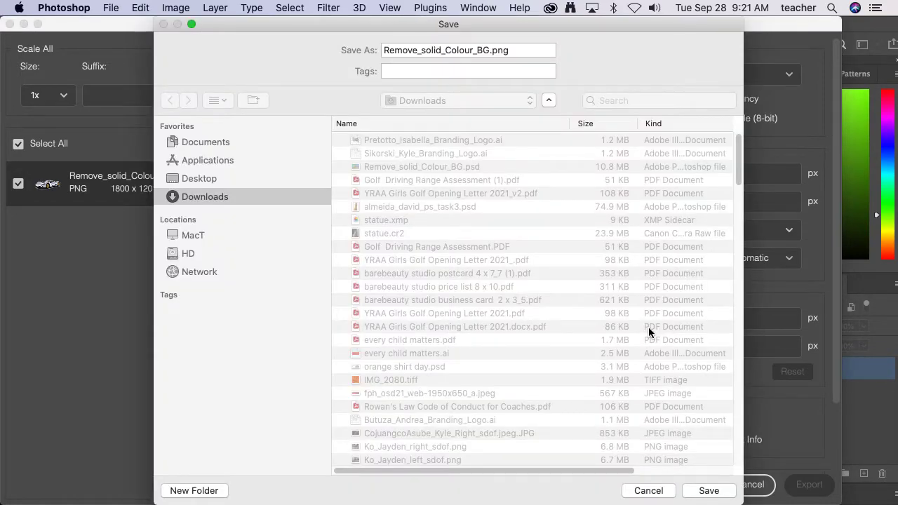
{"action": "left_click", "coordinate": [718, 489]}
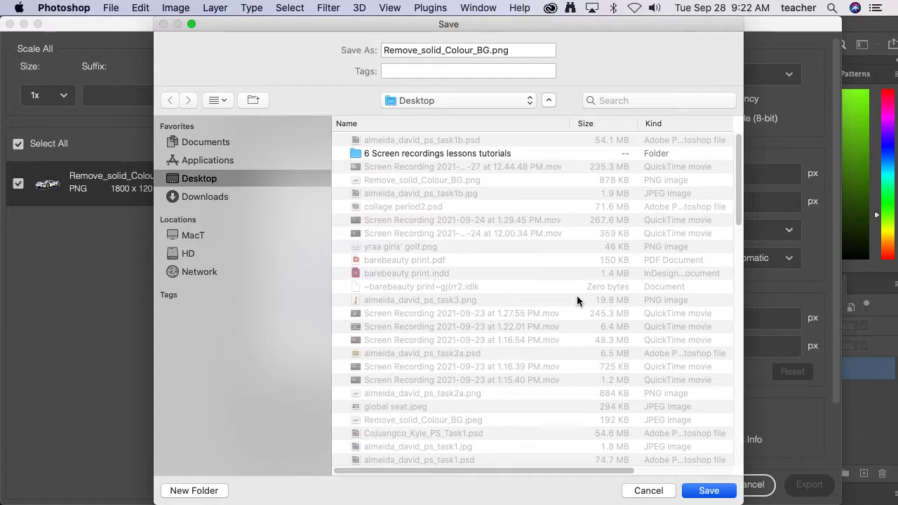
{"action": "left_click", "coordinate": [555, 114]}
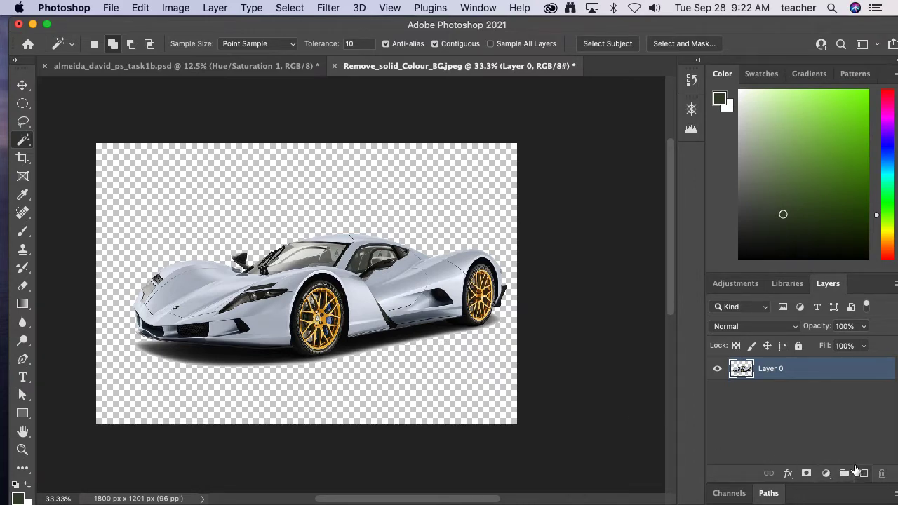
- Try a diagonal linear gradient across the car layer with the Gradient tool, and undo it
{"action": "left_click", "coordinate": [23, 304]}
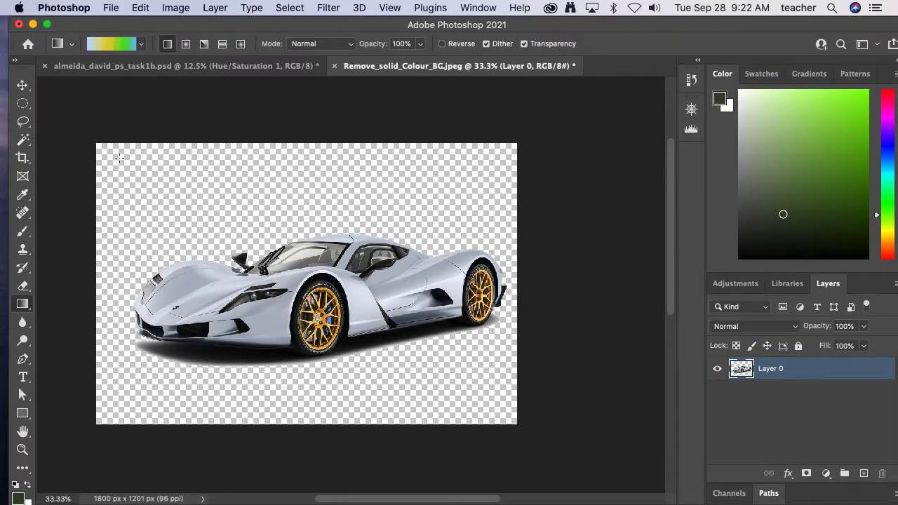
{"action": "left_click_drag", "start_coordinate": [124, 157], "coordinate": [491, 392]}
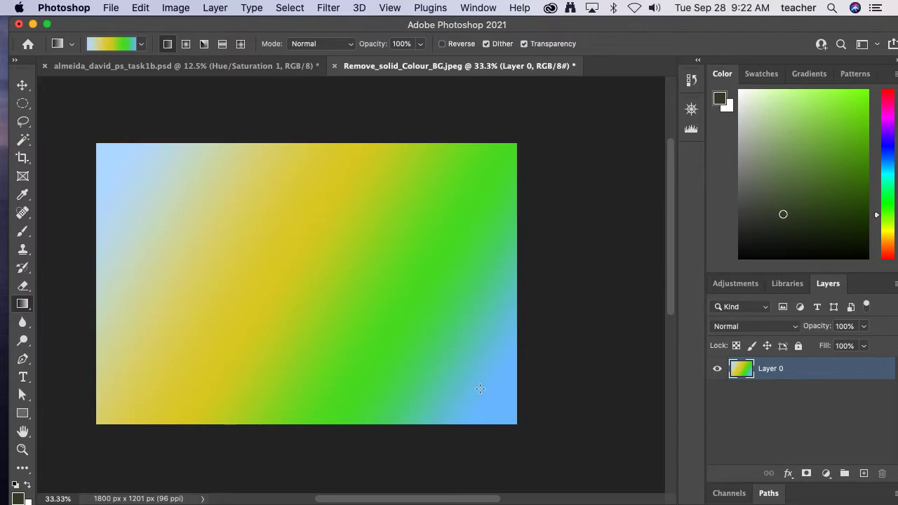
{"action": "key", "text": "super+z"}
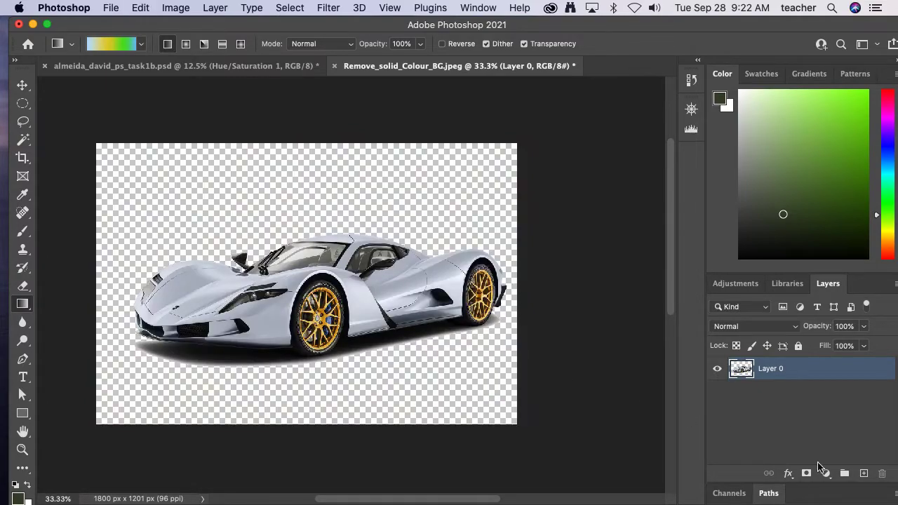
- Add a new layer with a diagonal blue-yellow-green linear gradient from upper left to lower right and place it beneath the car layer
{"action": "left_click", "coordinate": [864, 474]}
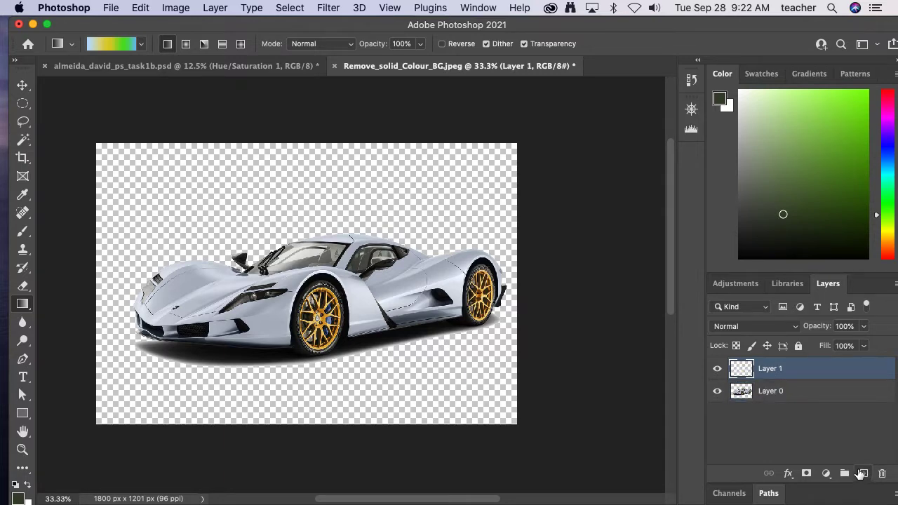
{"action": "left_click_drag", "start_coordinate": [146, 172], "coordinate": [480, 393]}
{"action": "left_click_drag", "start_coordinate": [791, 374], "coordinate": [790, 411]}
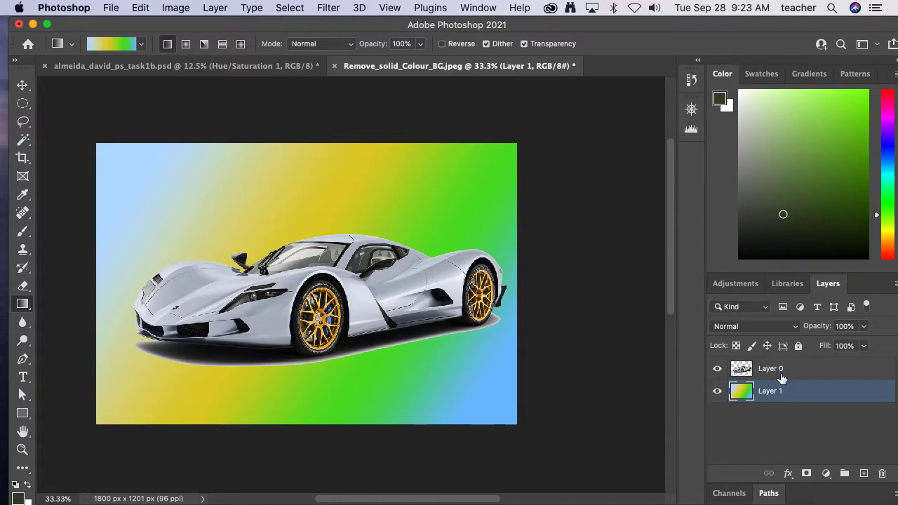
- Create an empty layer with the default settings above the car layer, and delete it again
{"action": "left_click", "coordinate": [782, 377]}
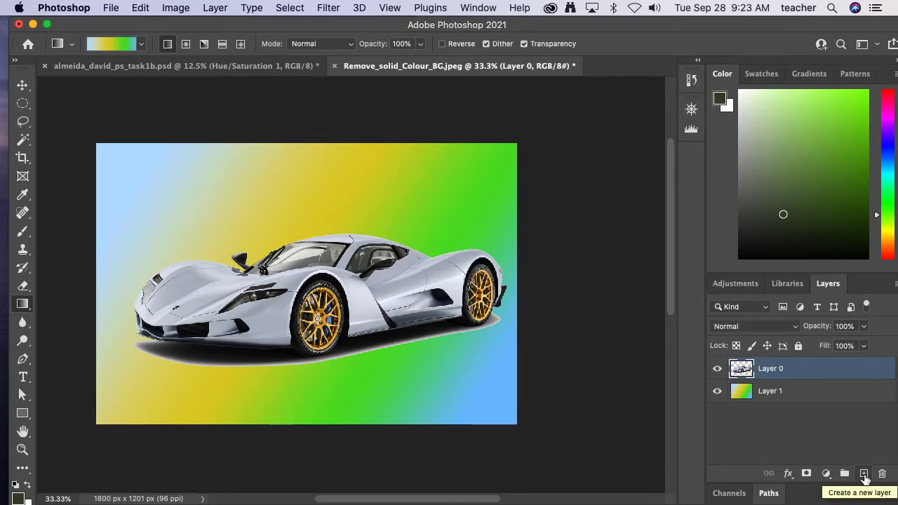
{"action": "left_click", "coordinate": [214, 9]}
{"action": "mouse_move", "coordinate": [402, 28]}
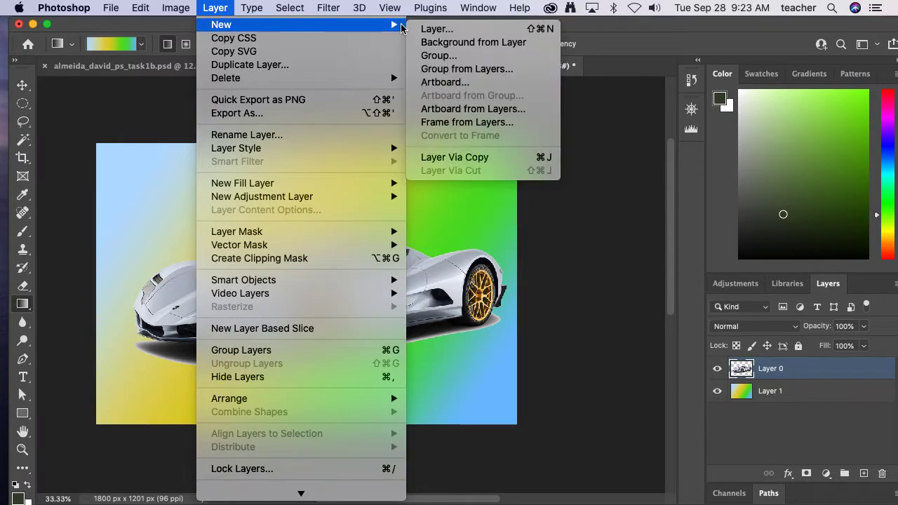
{"action": "left_click", "coordinate": [450, 30]}
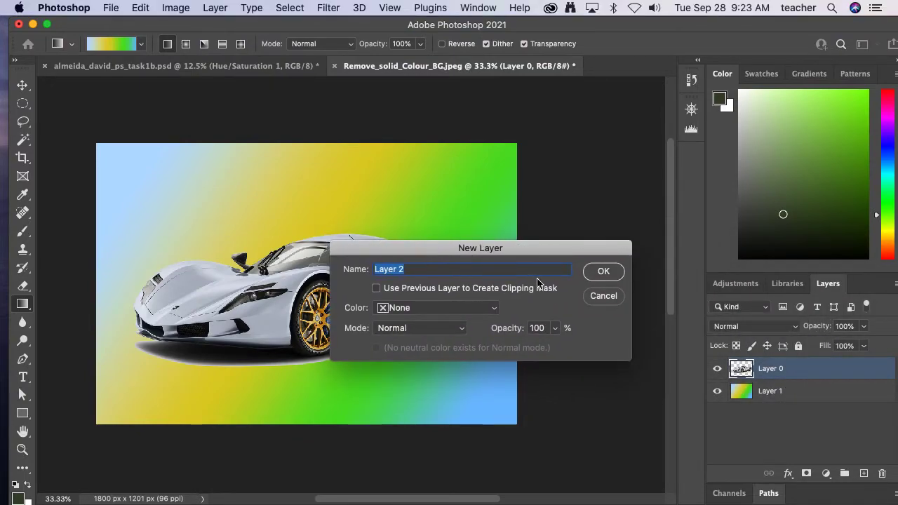
{"action": "left_click", "coordinate": [598, 275]}
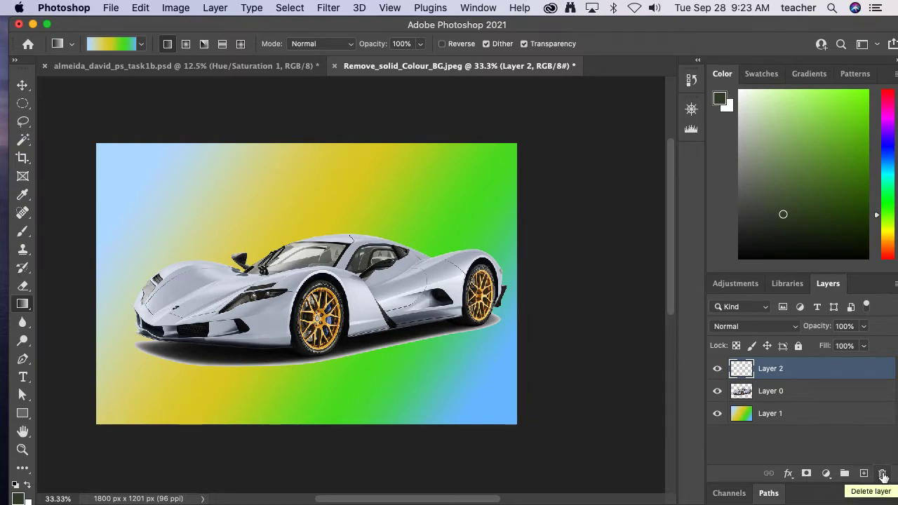
{"action": "left_click", "coordinate": [883, 475]}
- Add a new layer, fill it with solid bright green in Normal mode at 100% opacity, and move it directly beneath the car layer
{"action": "left_click", "coordinate": [864, 473]}
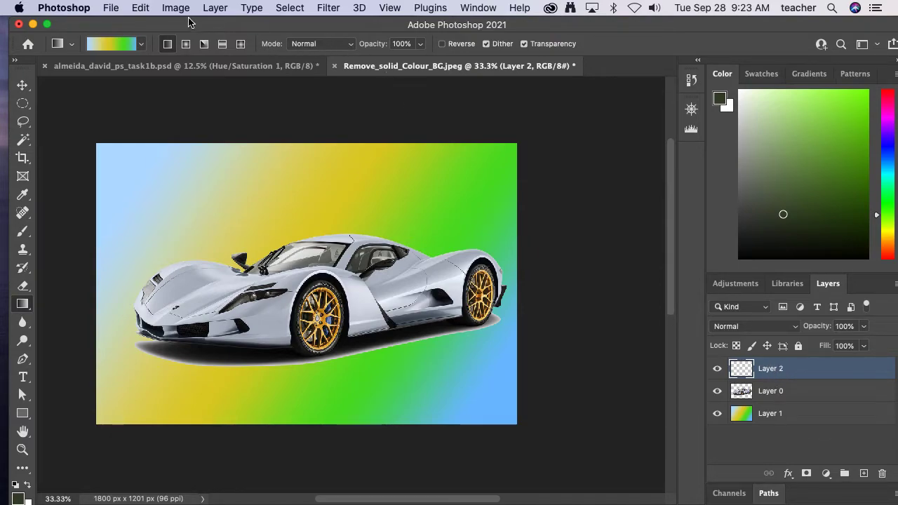
{"action": "left_click", "coordinate": [142, 9]}
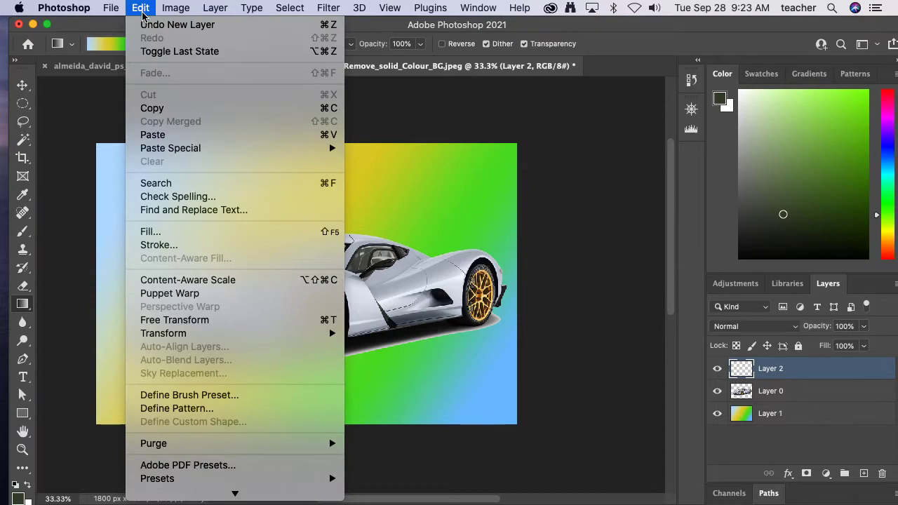
{"action": "left_click", "coordinate": [162, 236]}
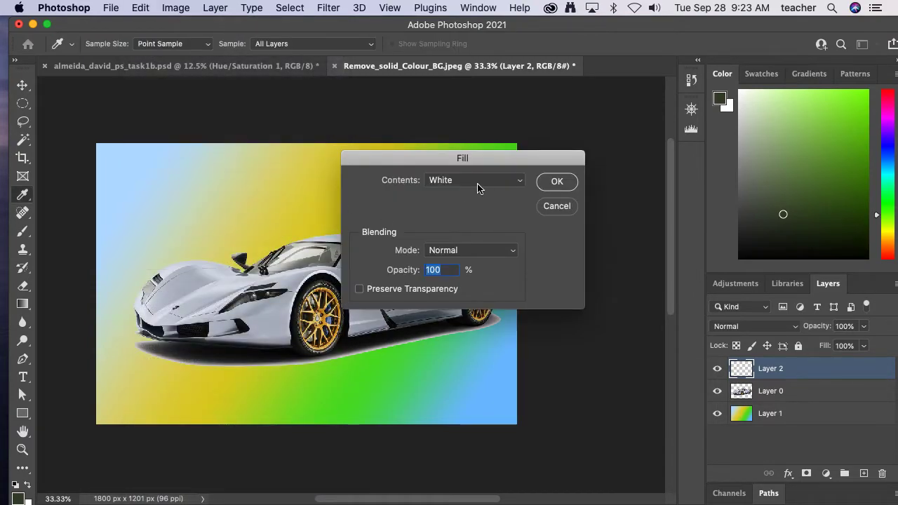
{"action": "left_click", "coordinate": [496, 184]}
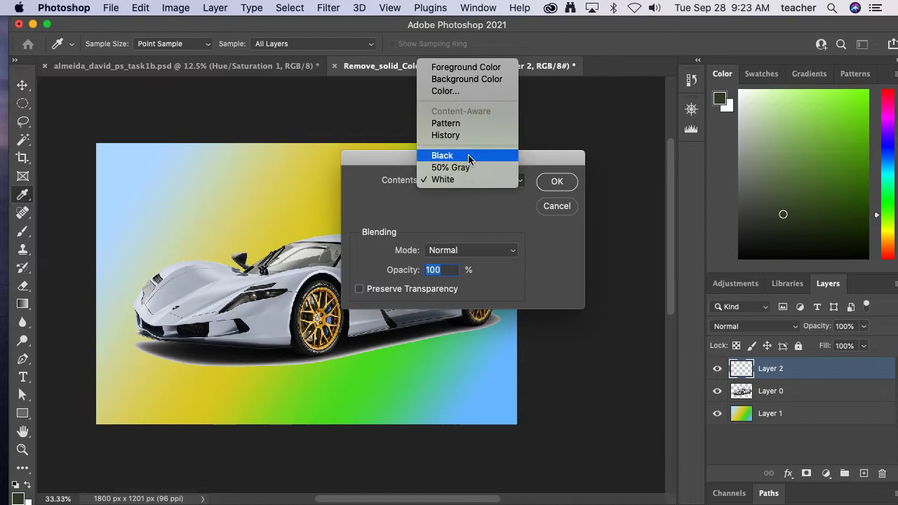
{"action": "left_click", "coordinate": [468, 91]}
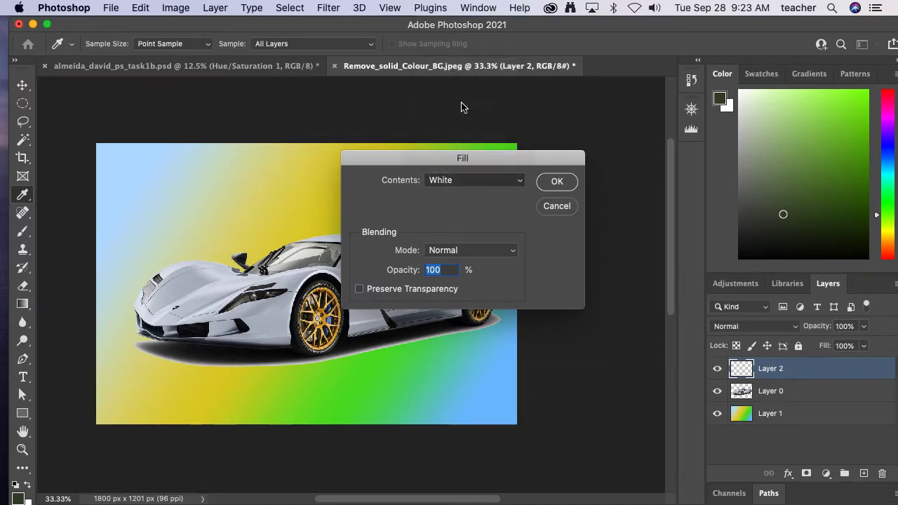
{"action": "left_click", "coordinate": [557, 263]}
{"action": "left_click_drag", "start_coordinate": [619, 257], "coordinate": [615, 337]}
{"action": "mouse_move", "coordinate": [575, 265]}
{"action": "left_mouse_down"}
{"action": "mouse_move", "coordinate": [577, 239]}
{"action": "mouse_move", "coordinate": [581, 300]}
{"action": "mouse_move", "coordinate": [518, 256]}
{"action": "mouse_move", "coordinate": [552, 240]}
{"action": "left_mouse_up"}
{"action": "left_click", "coordinate": [727, 205]}
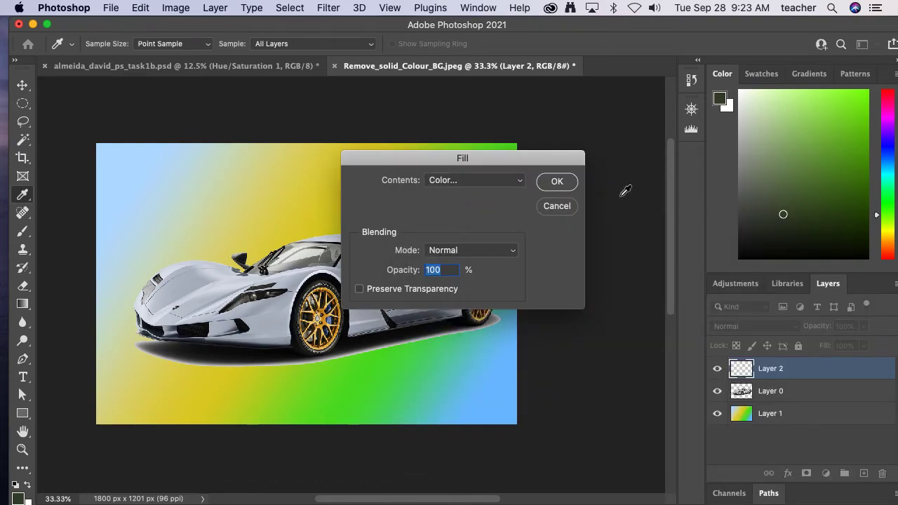
{"action": "left_click", "coordinate": [557, 182]}
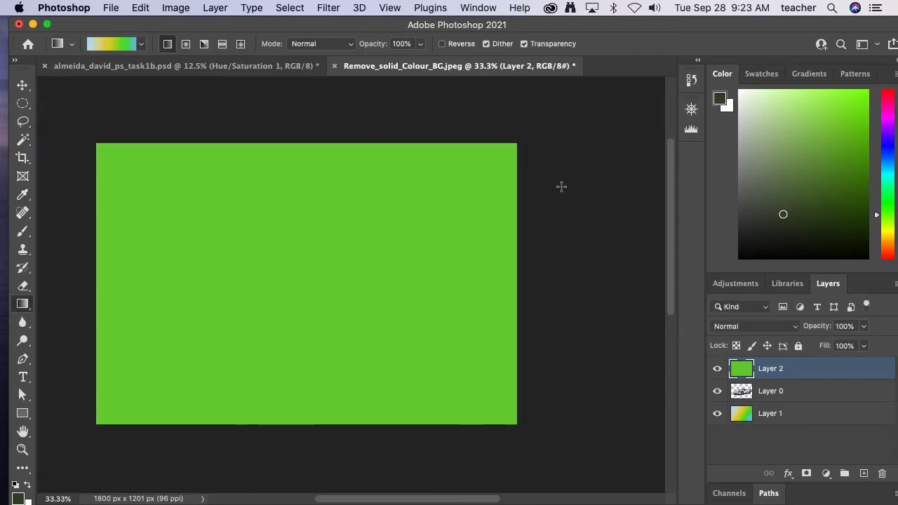
{"action": "left_click_drag", "start_coordinate": [772, 370], "coordinate": [775, 405]}
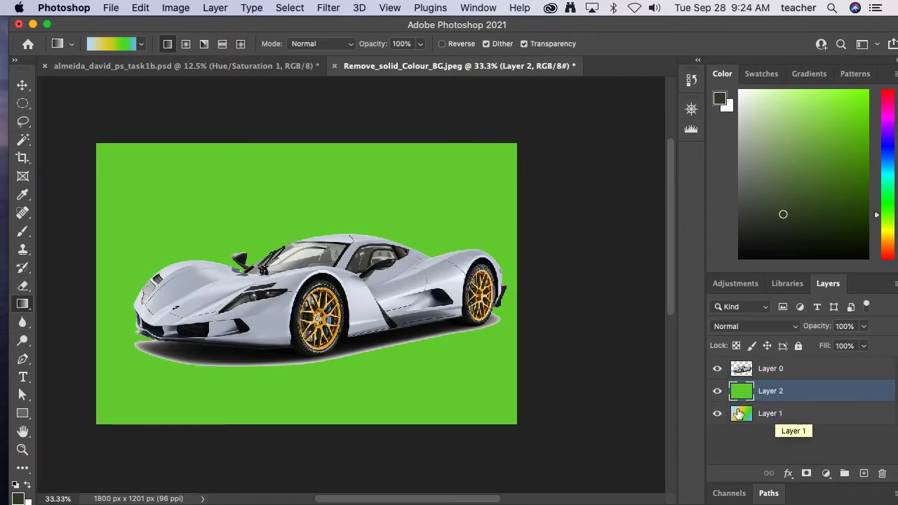
- Compare the green and gradient backgrounds behind the car by toggling the green layer's visibility, leaving it hidden
{"action": "left_click", "coordinate": [717, 393]}
{"action": "left_click", "coordinate": [717, 393]}
{"action": "left_click", "coordinate": [717, 393]}
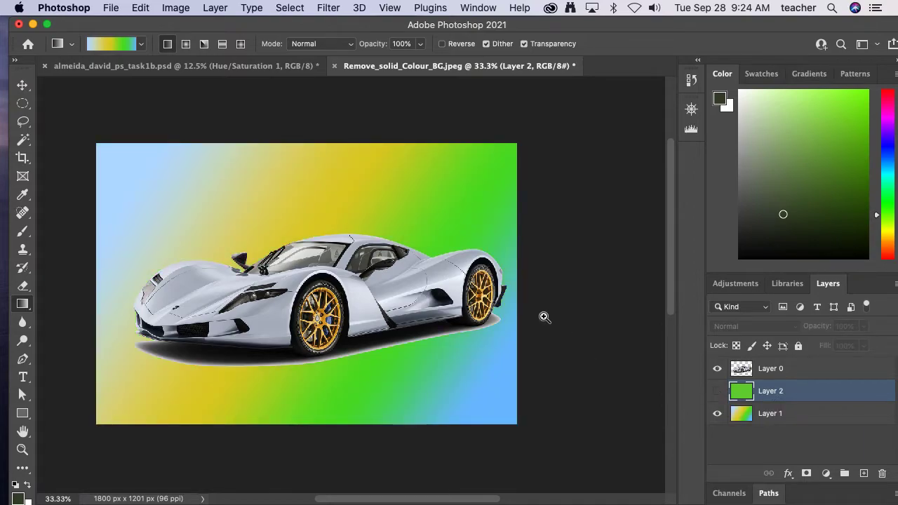
- Examine the cut-out edges around the side mirror, windshield and roof against the gradient, and show the green layer again
{"action": "left_click_drag", "start_coordinate": [271, 234], "coordinate": [379, 320]}
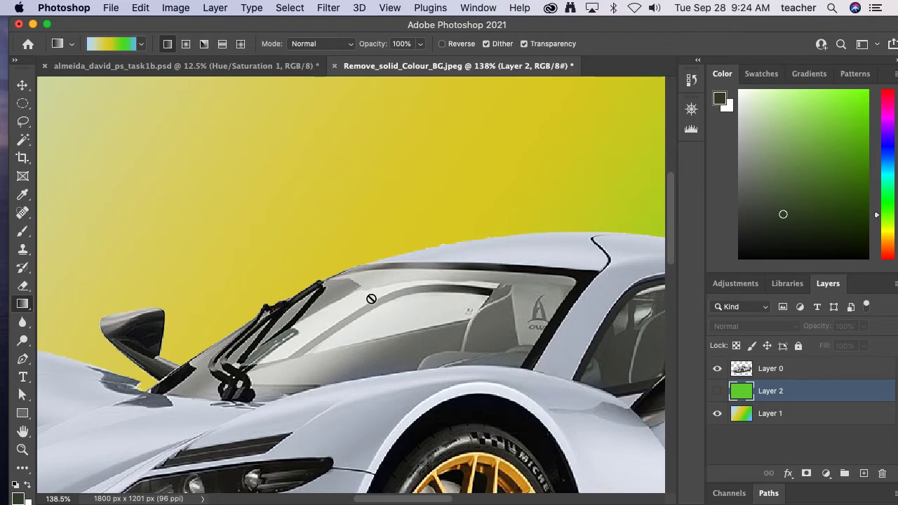
{"action": "left_click", "coordinate": [393, 289], "text": "alt"}
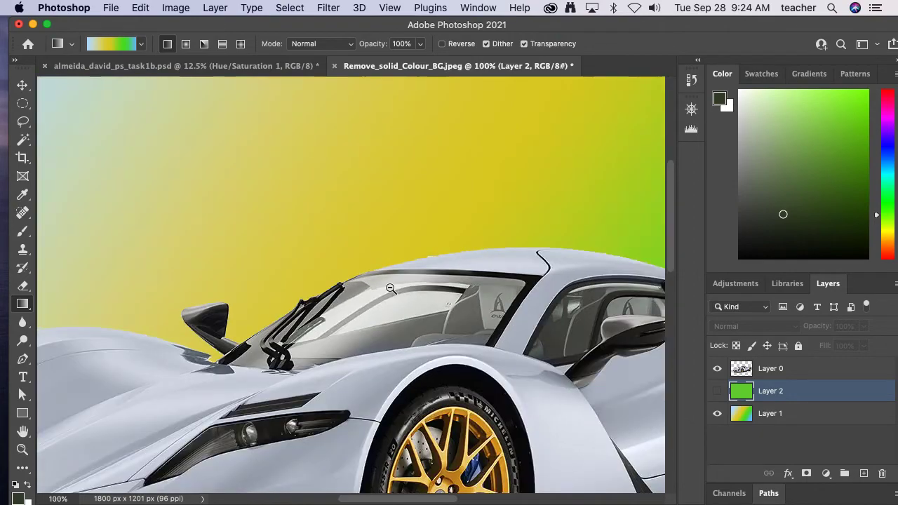
{"action": "left_click", "coordinate": [417, 284], "text": "alt"}
{"action": "left_click", "coordinate": [448, 298], "text": "alt"}
{"action": "left_click", "coordinate": [456, 302], "text": "alt"}
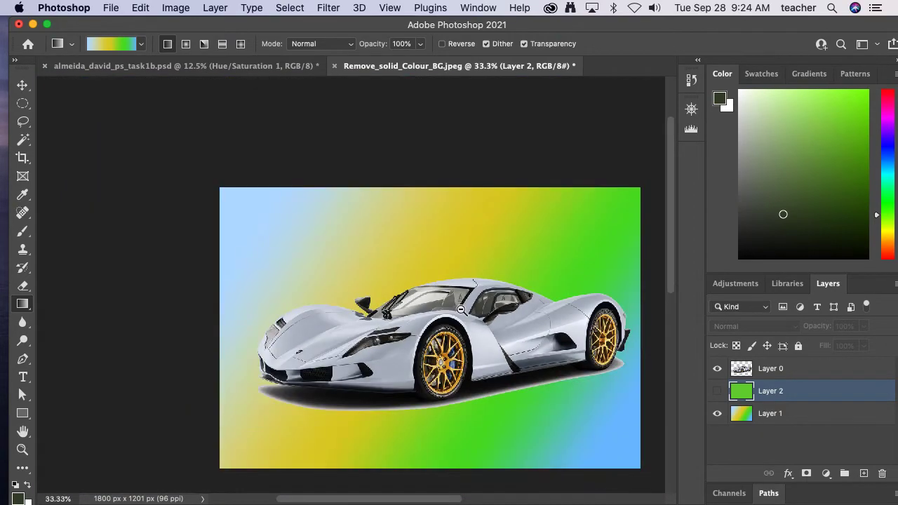
{"action": "left_click_drag", "start_coordinate": [486, 327], "coordinate": [391, 294]}
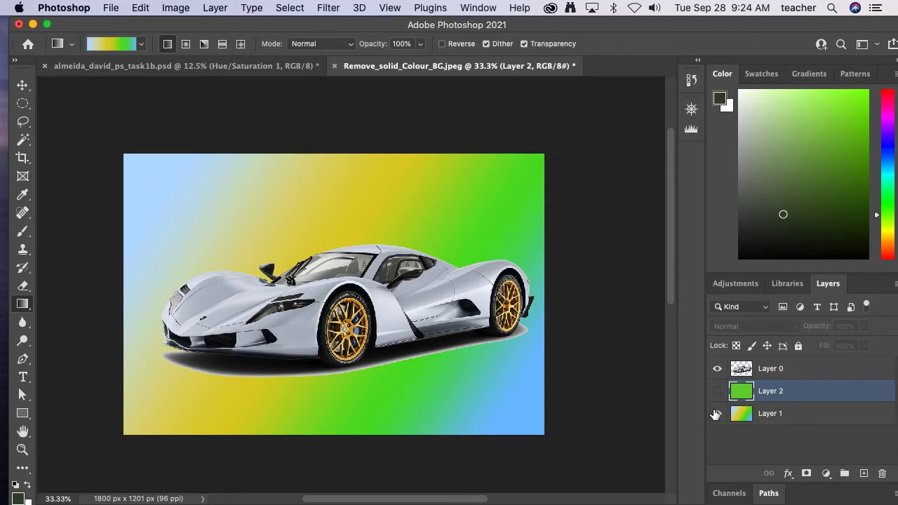
{"action": "left_click", "coordinate": [716, 392]}
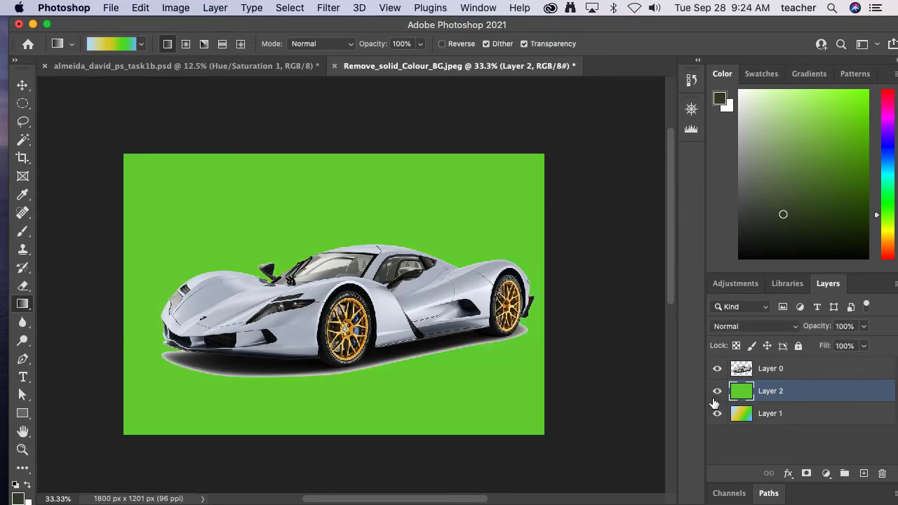